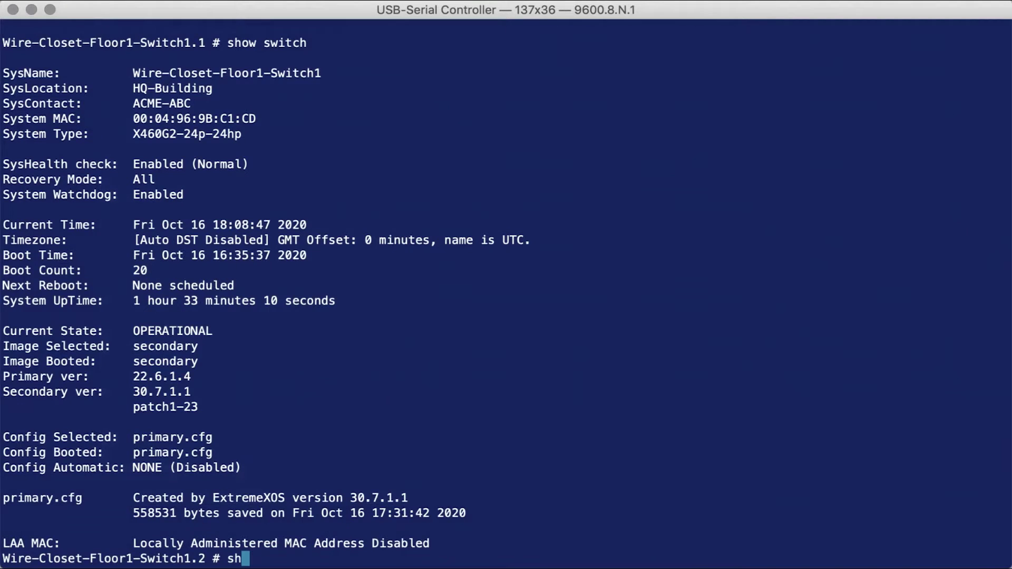
type("ow ")
type("version")
Display the switch version (ExtremeXOS 30.7.1.1-patch1-23) and the Advanced Edge licenses
key("Return")
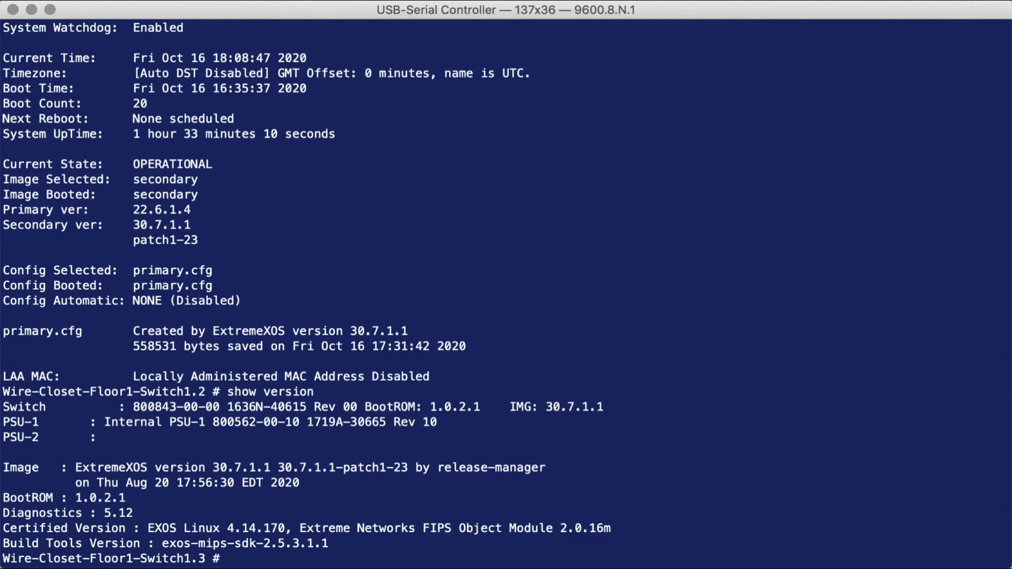
key("Return")
key("Return")
type("w")
type("sh")
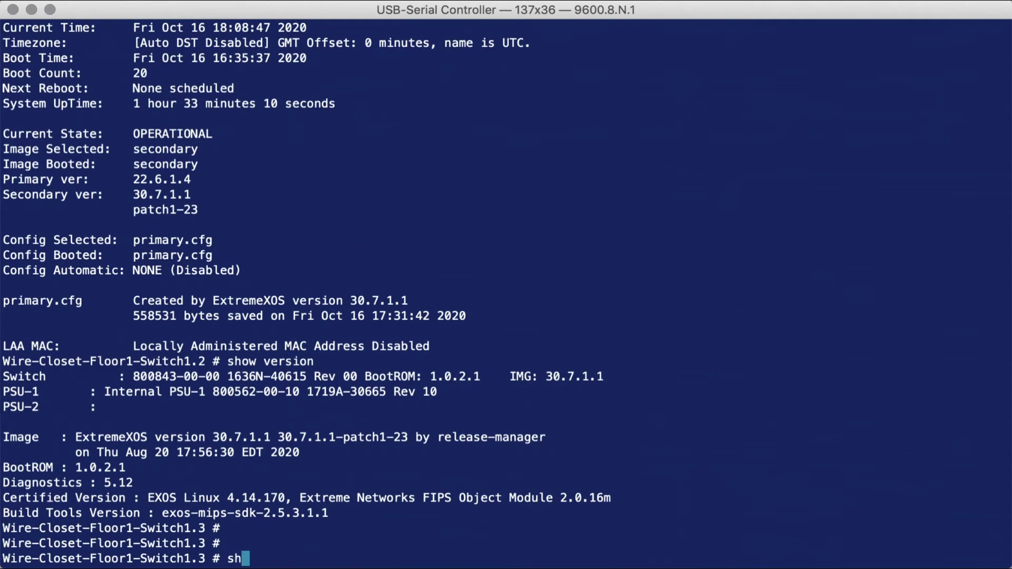
type("ow lic")
key("Tab")
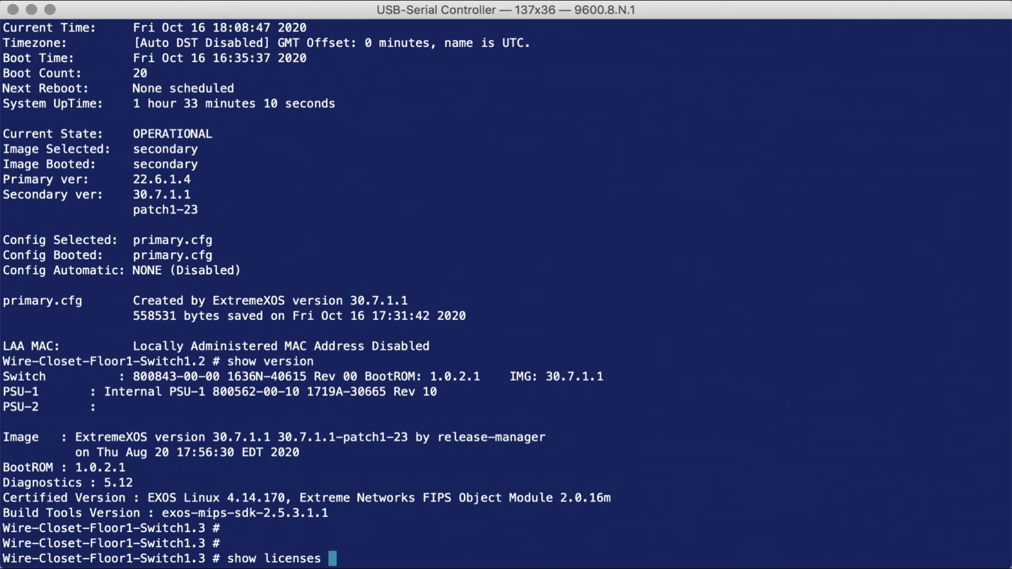
key("Return")
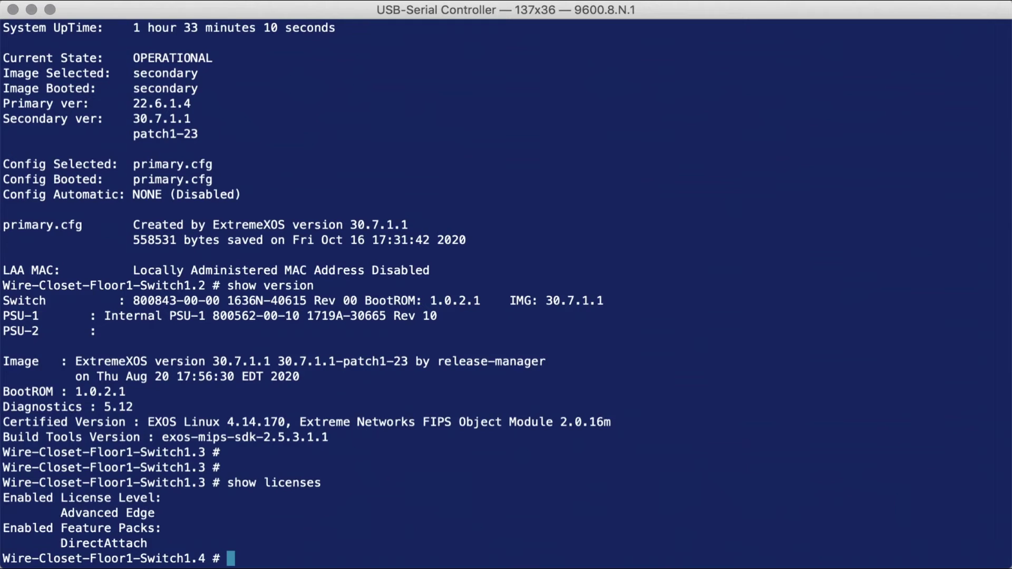
type("l")
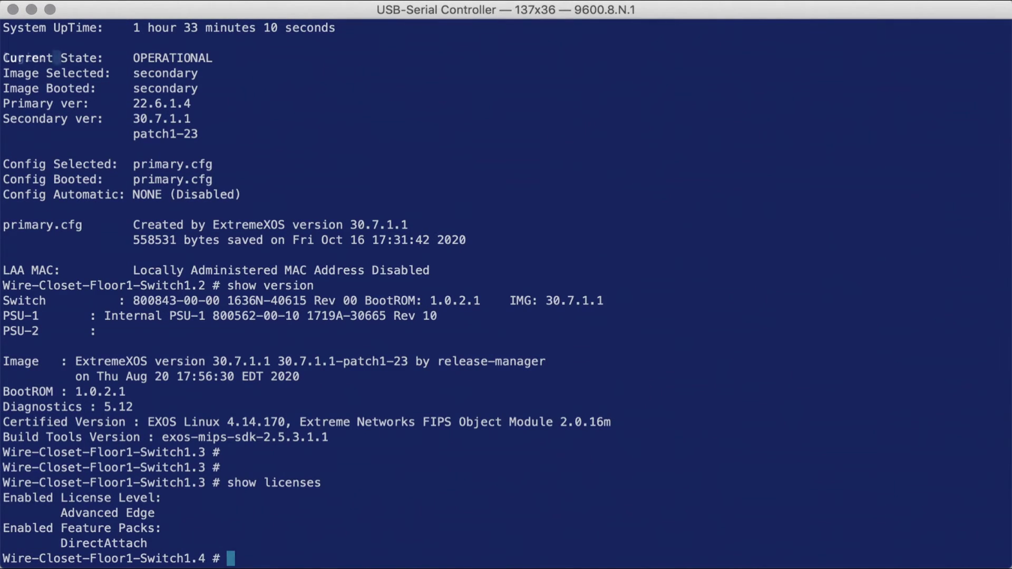
type("s")
type("dmin")
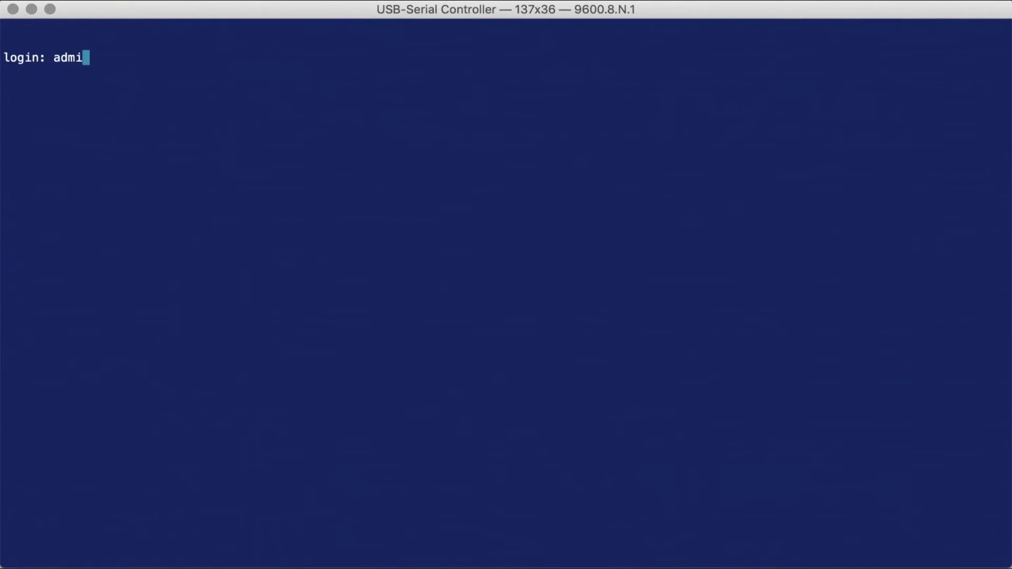
Log in as admin and upload the config as config.xsf to 192.168.70.106 on VR-Default
key("Return")
key("Return")
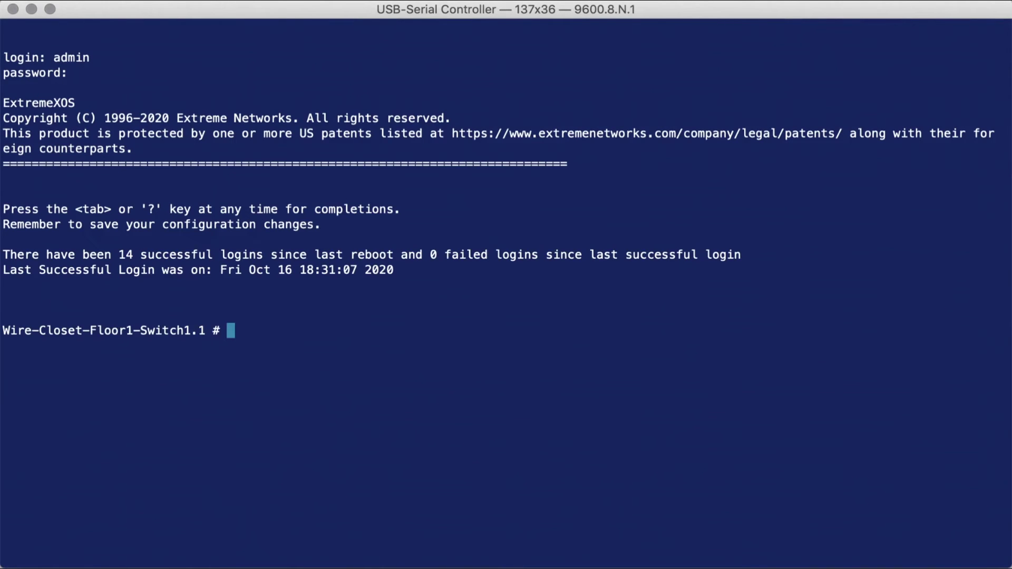
type("upload config 192.168.70.106 config.xsf VR-Default")
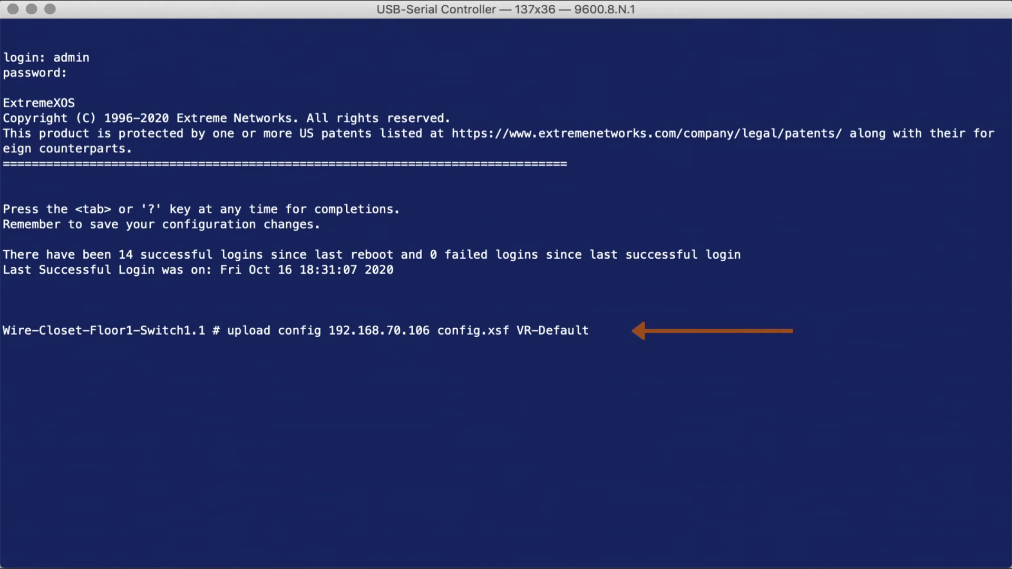
key("Return")
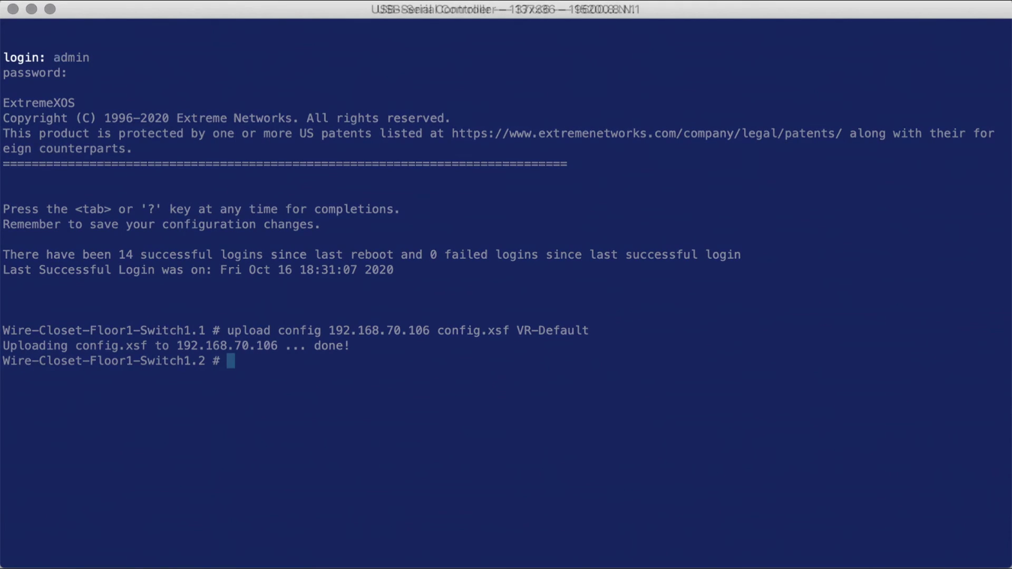
type("adm")
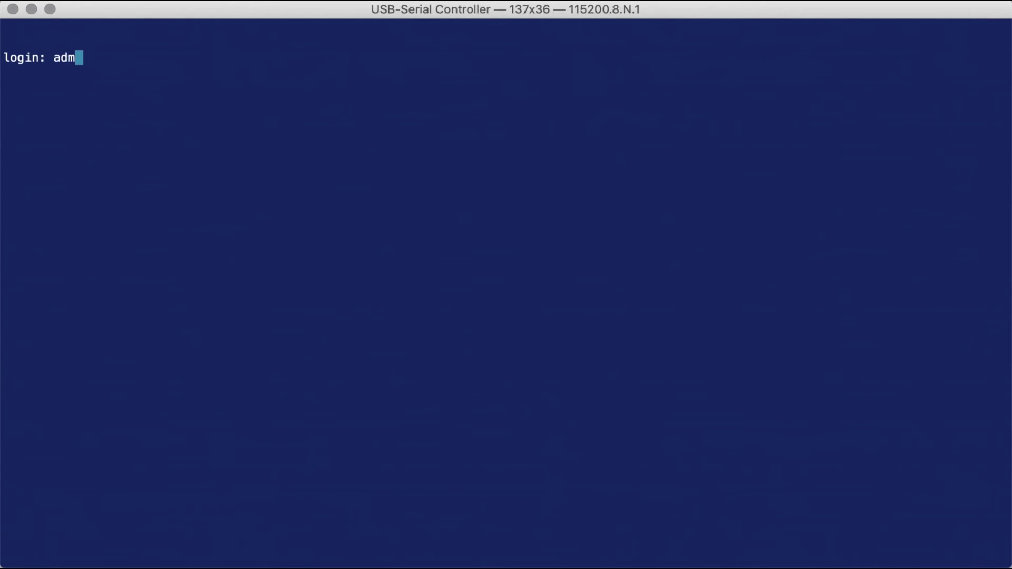
type("in")
Log into the 5520 as admin and fetch config.xsf from TFTP server 192.168.70.106
key("Return")
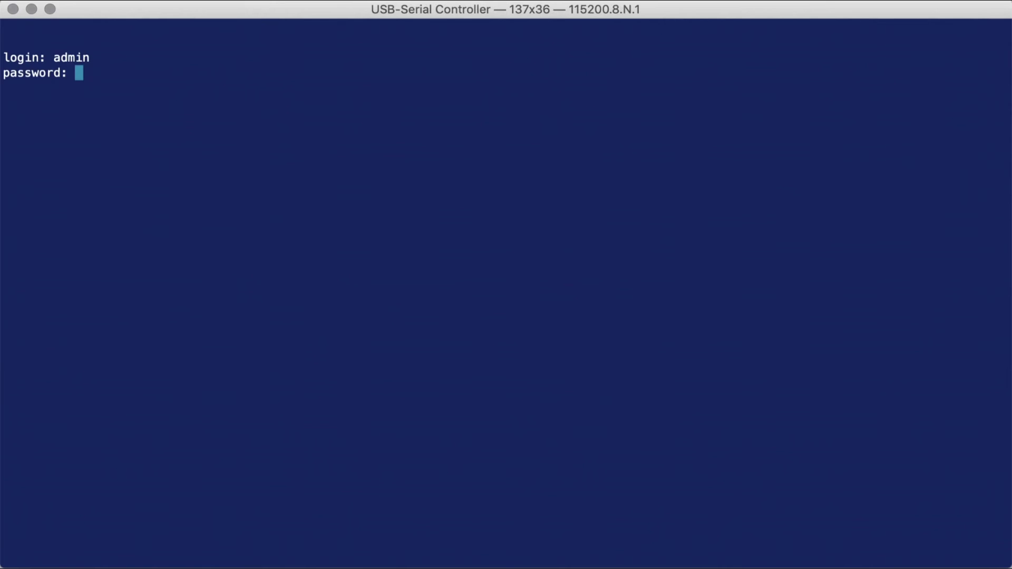
key("Return")
type("tftp get 192.168.70.106 config.xsf")
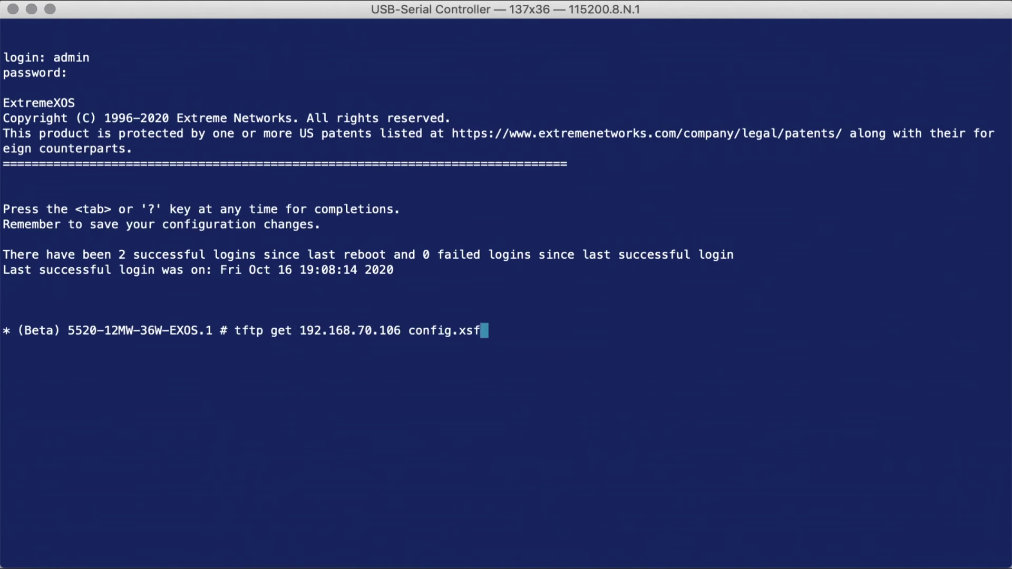
key("Return")
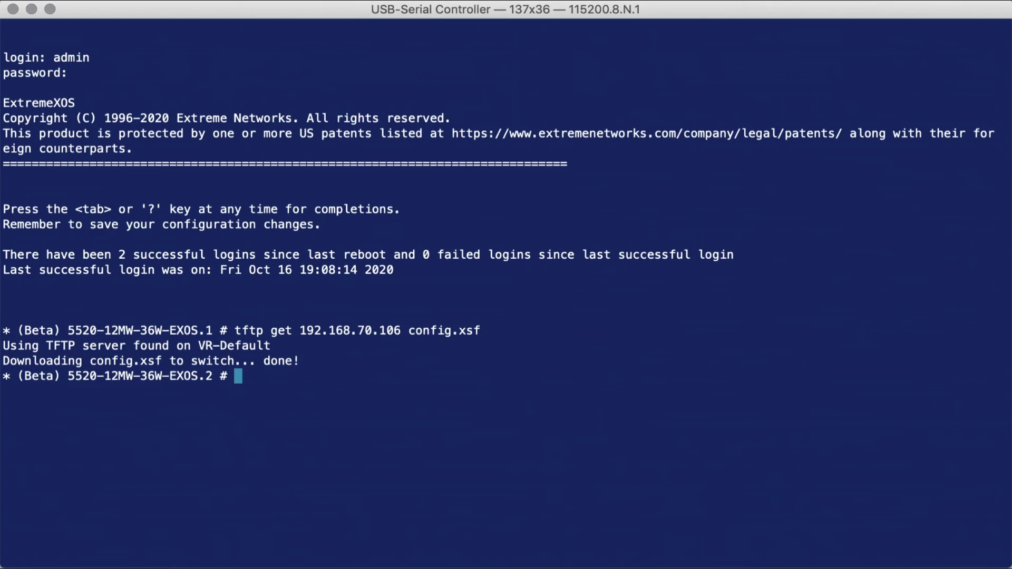
key("Return")
type("load script config")
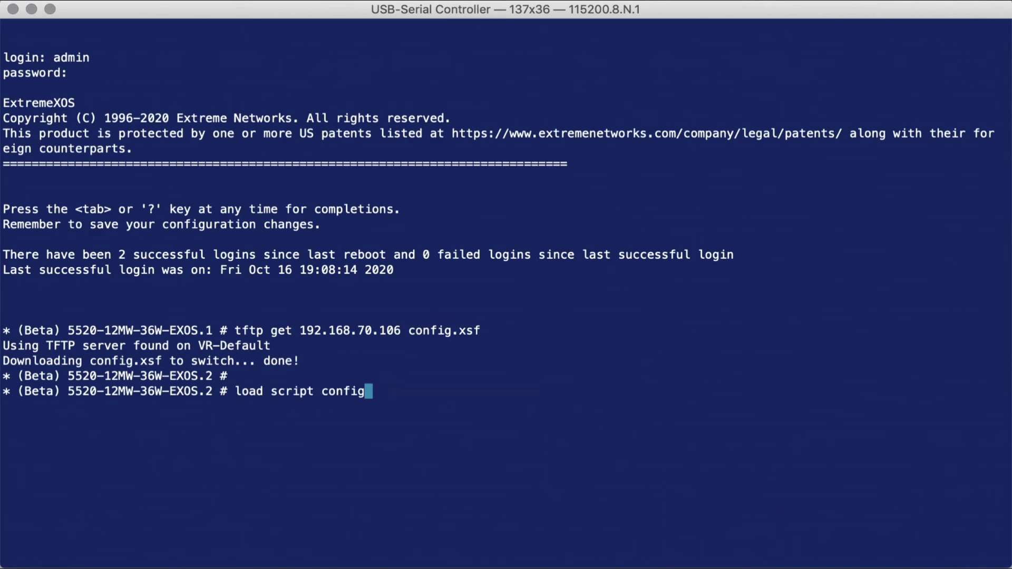
Run 'load script config' on the 5520, then save the configuration to primary.cfg
key("Return")
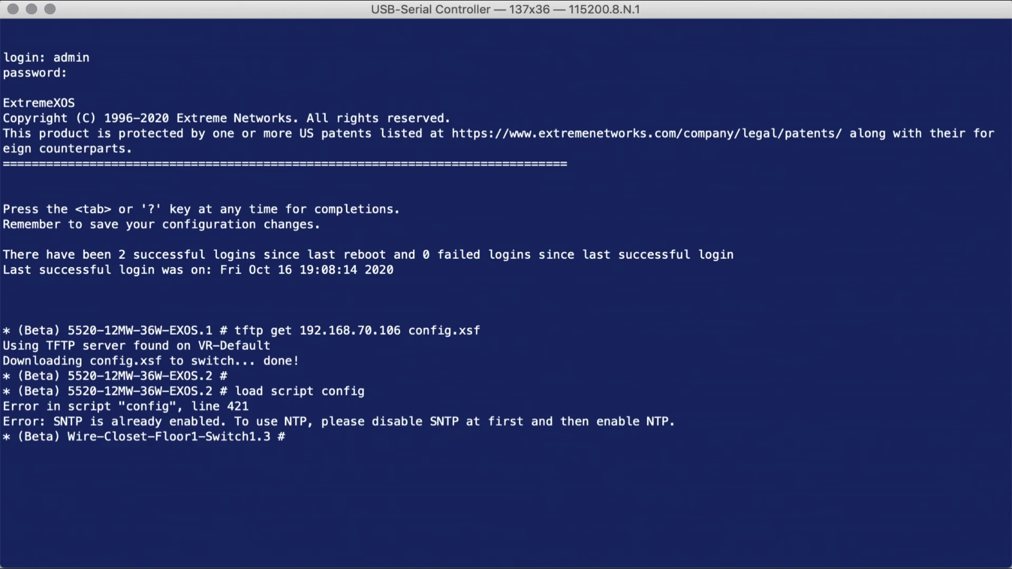
type("save")
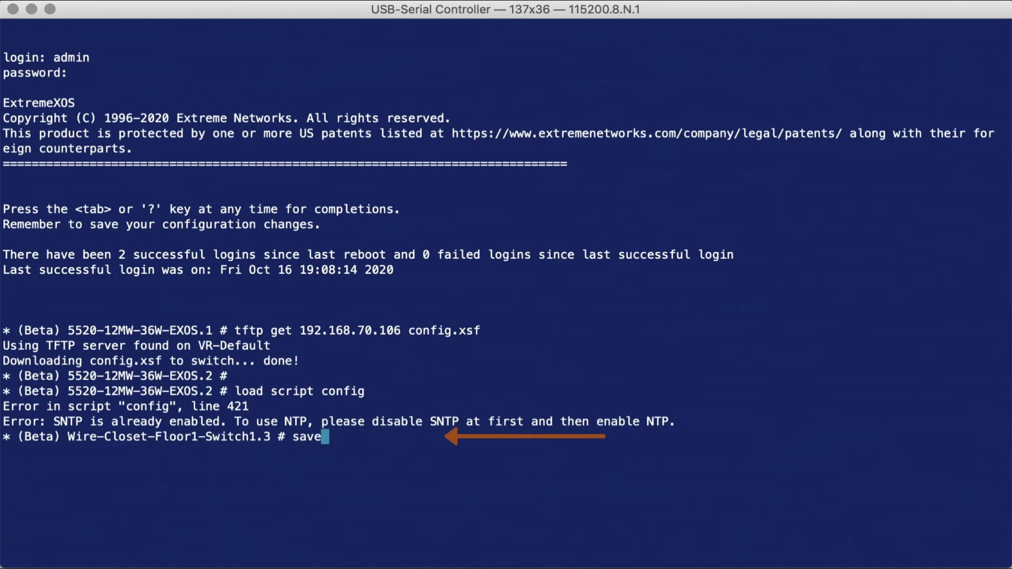
type(" conf")
key("Tab")
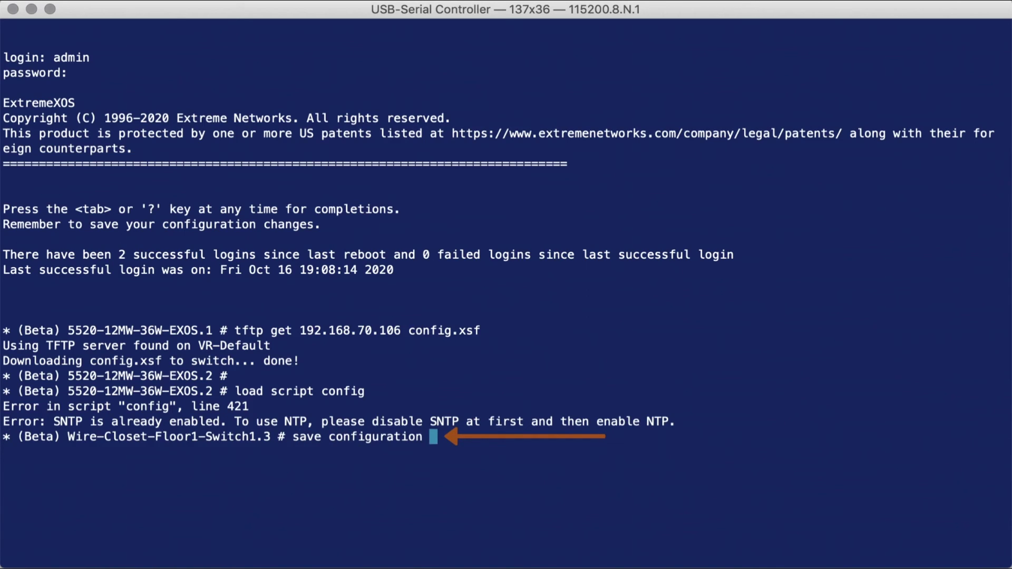
key("Return")
type("y")
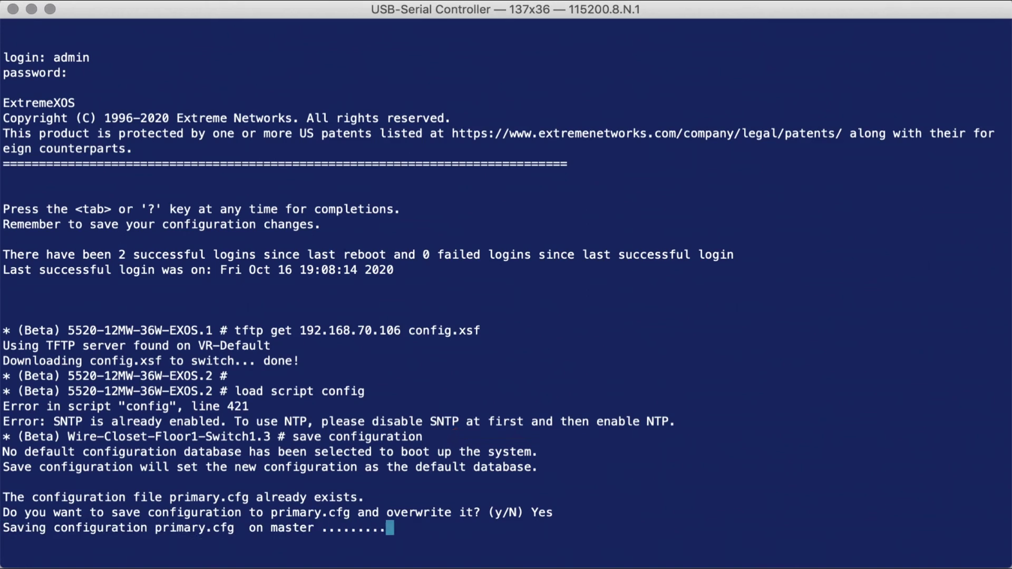